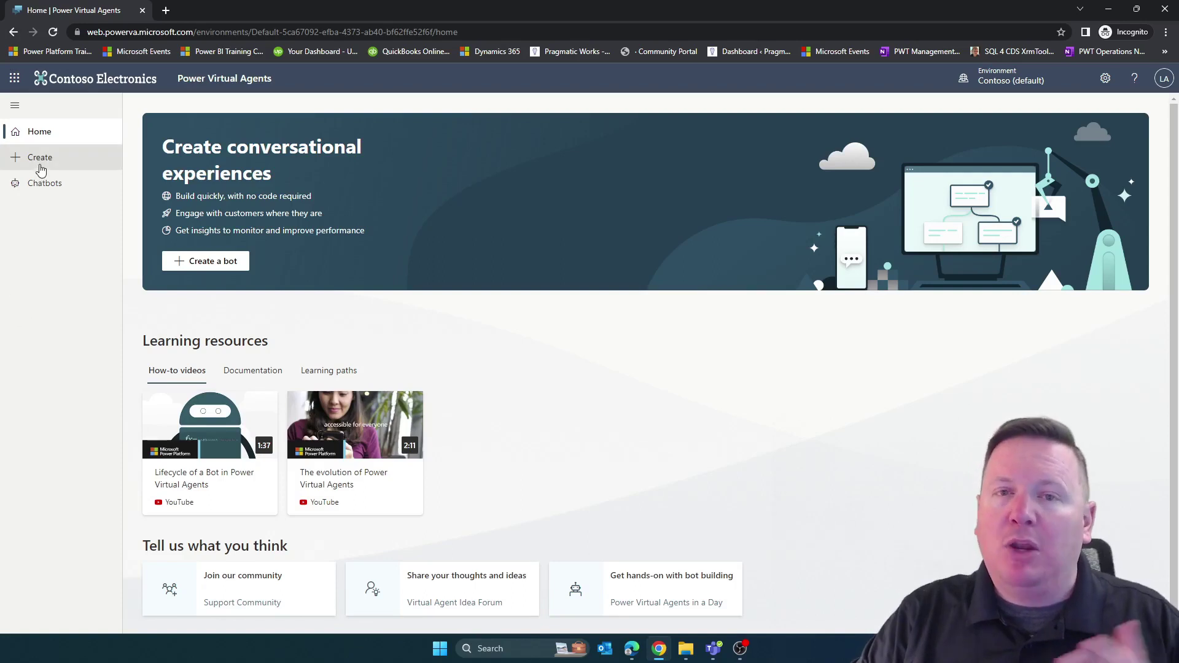
Begin a new unified-canvas preview chatbot and name it 'YT Chatbot'
left_click(40, 168)
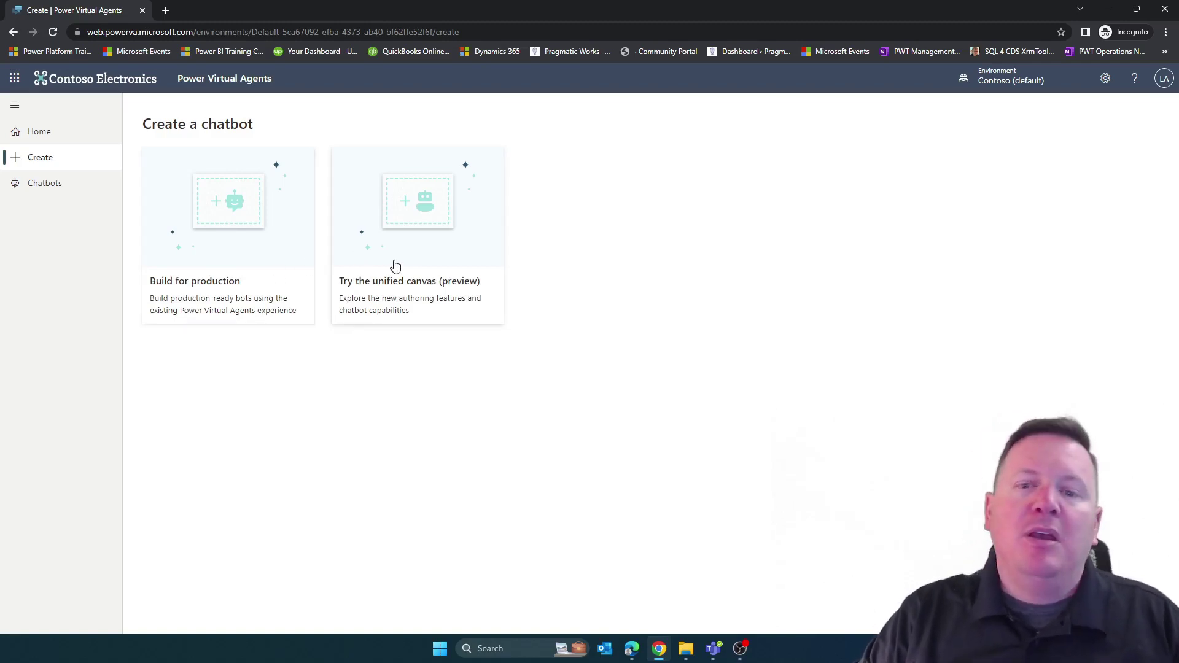
left_click(395, 266)
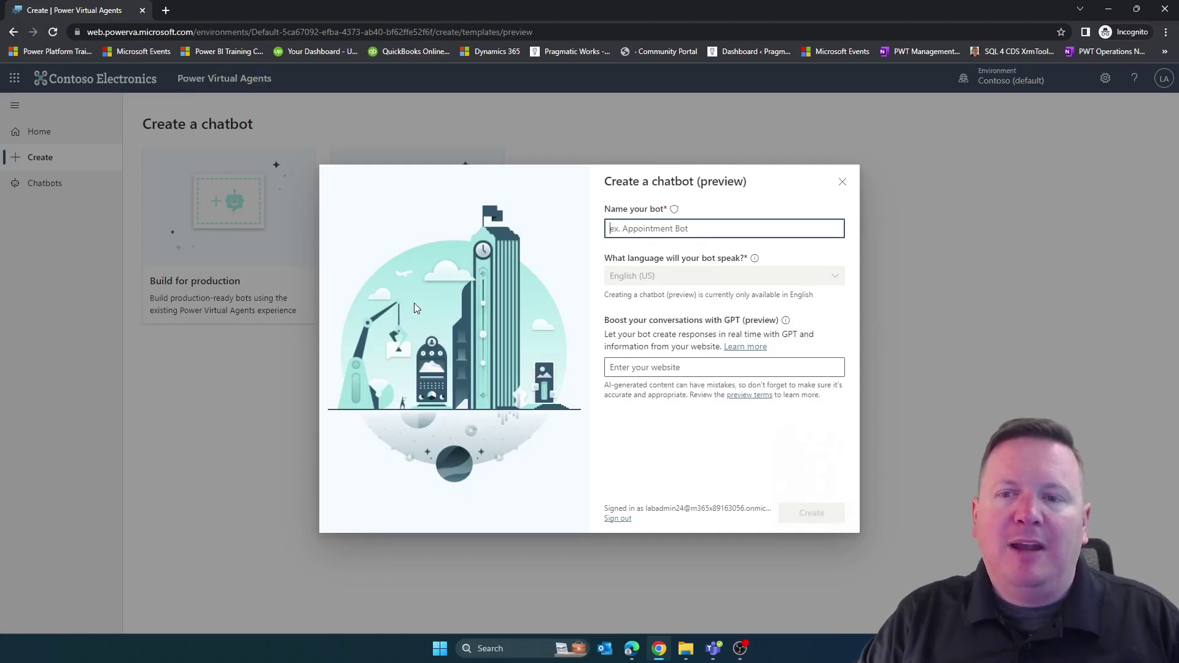
type("Y")
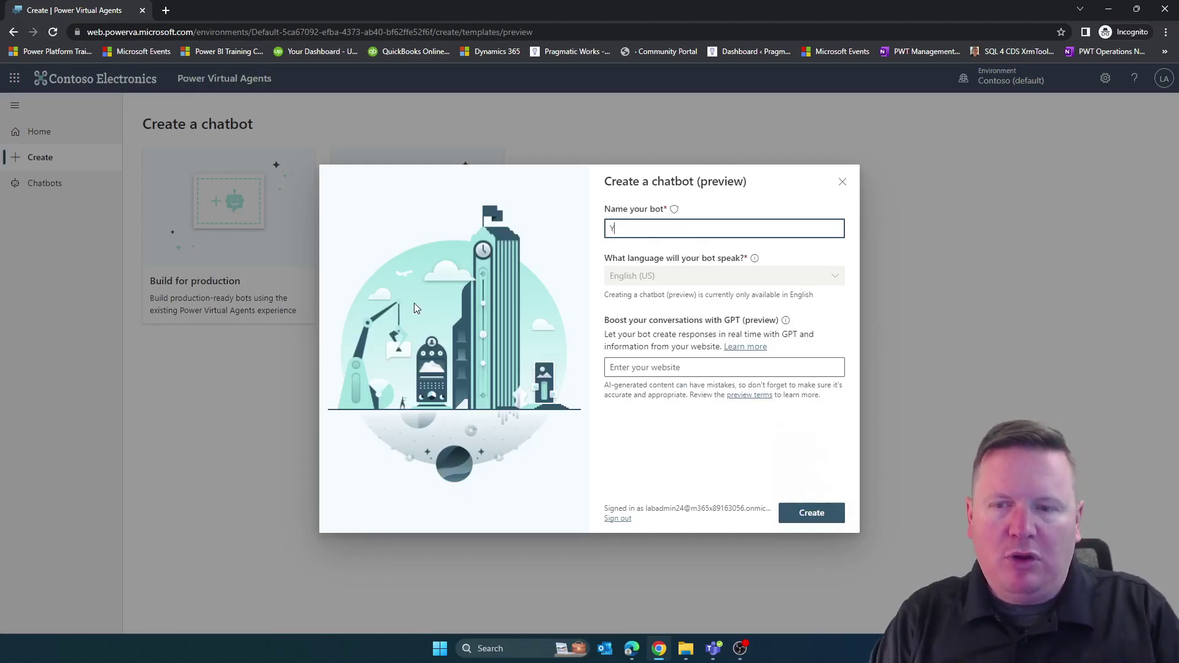
type("ouT")
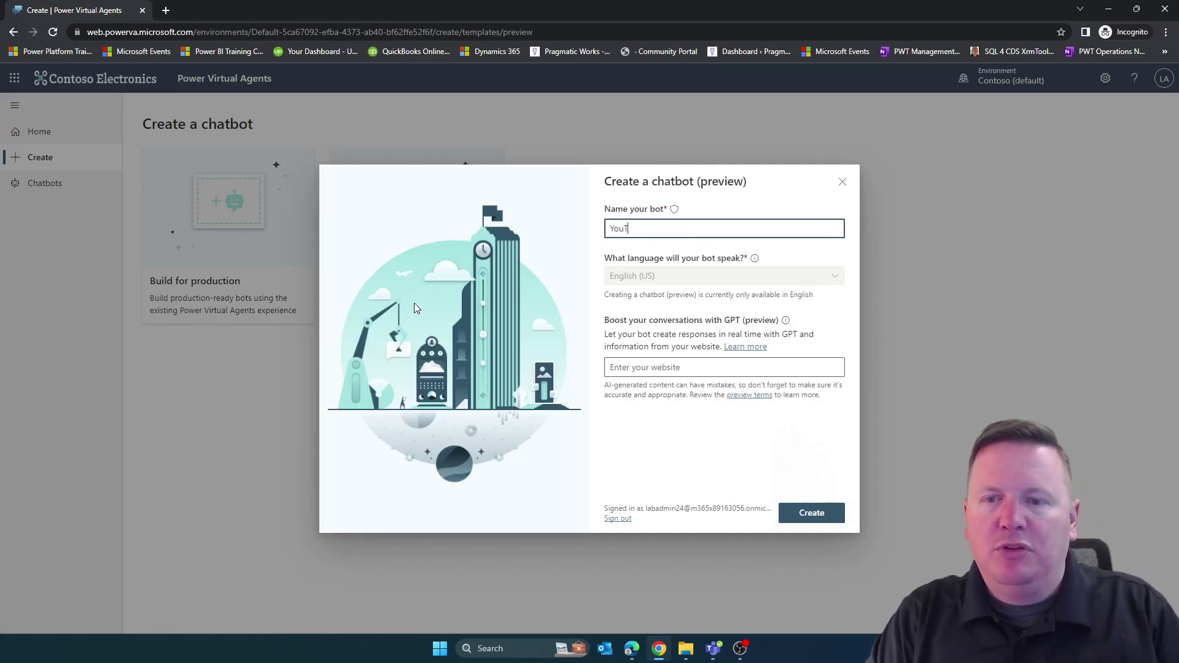
type("ube Chatbot")
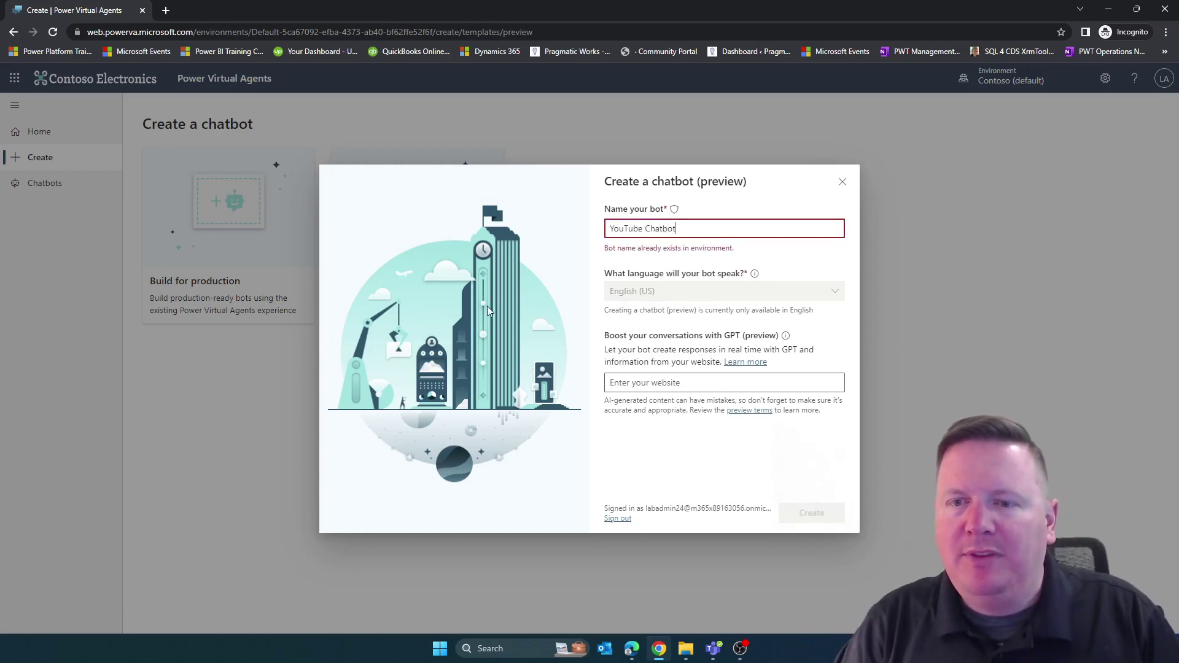
key("BackSpace")
key("BackSpace")
key("BackSpace")
key("BackSpace")
key("BackSpace")
key("BackSpace")
key("BackSpace")
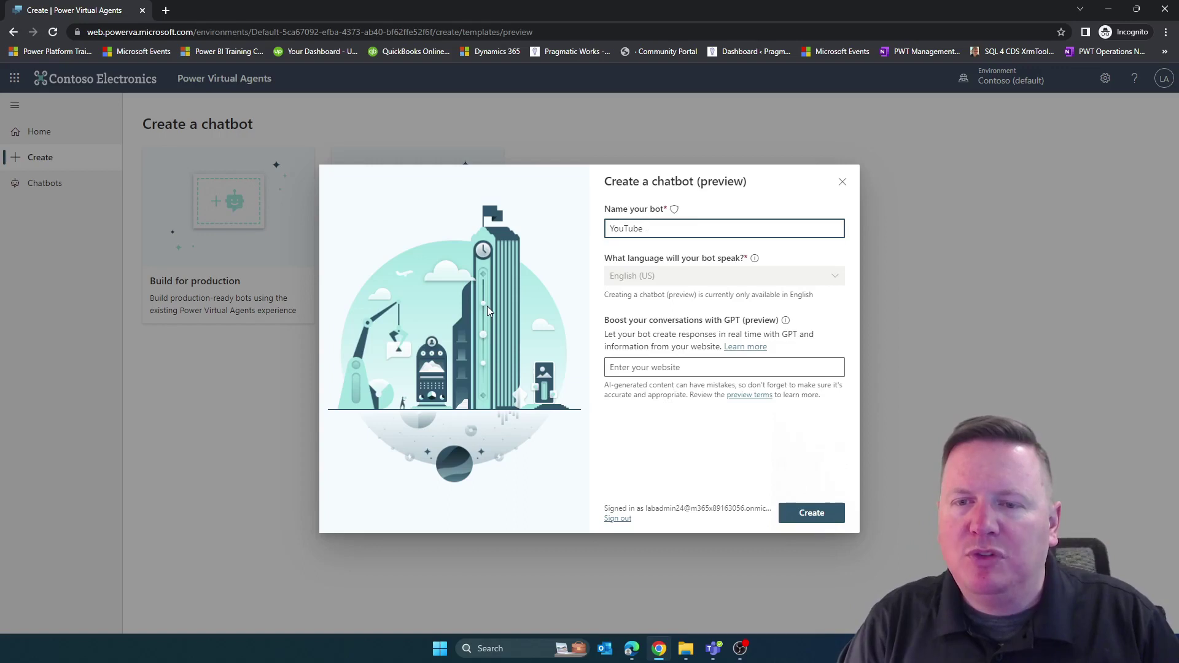
key("BackSpace")
key("BackSpace")
key("BackSpace")
key("BackSpace")
key("BackSpace")
key("BackSpace")
key("BackSpace")
type("YT")
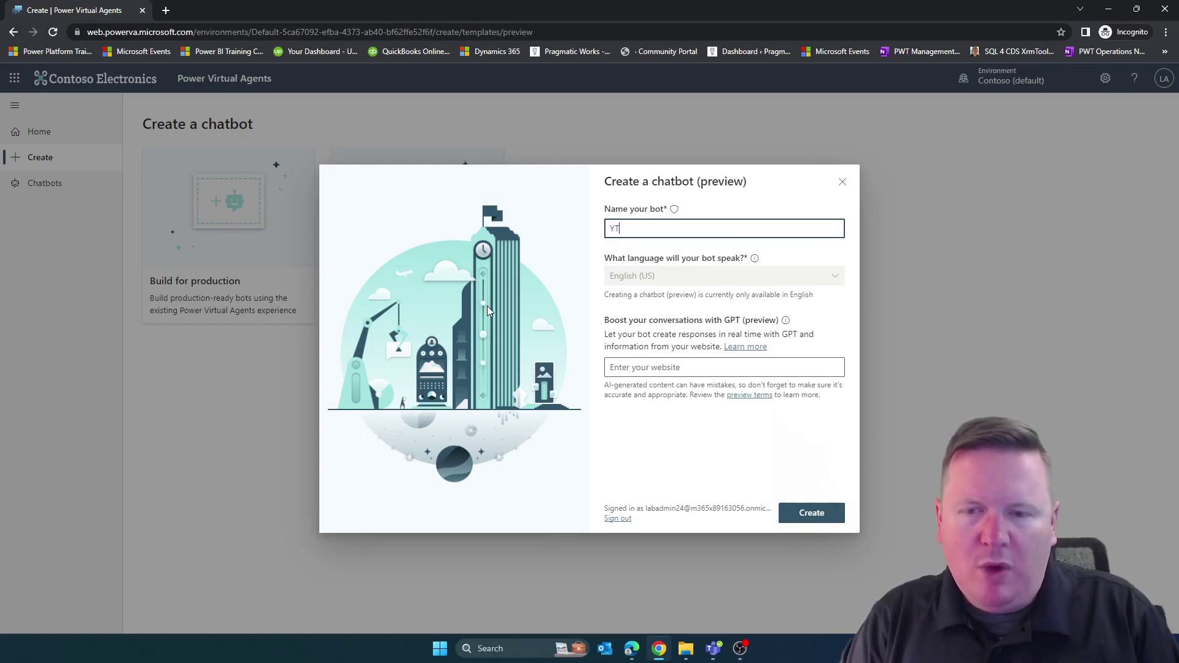
type(" Chatbot")
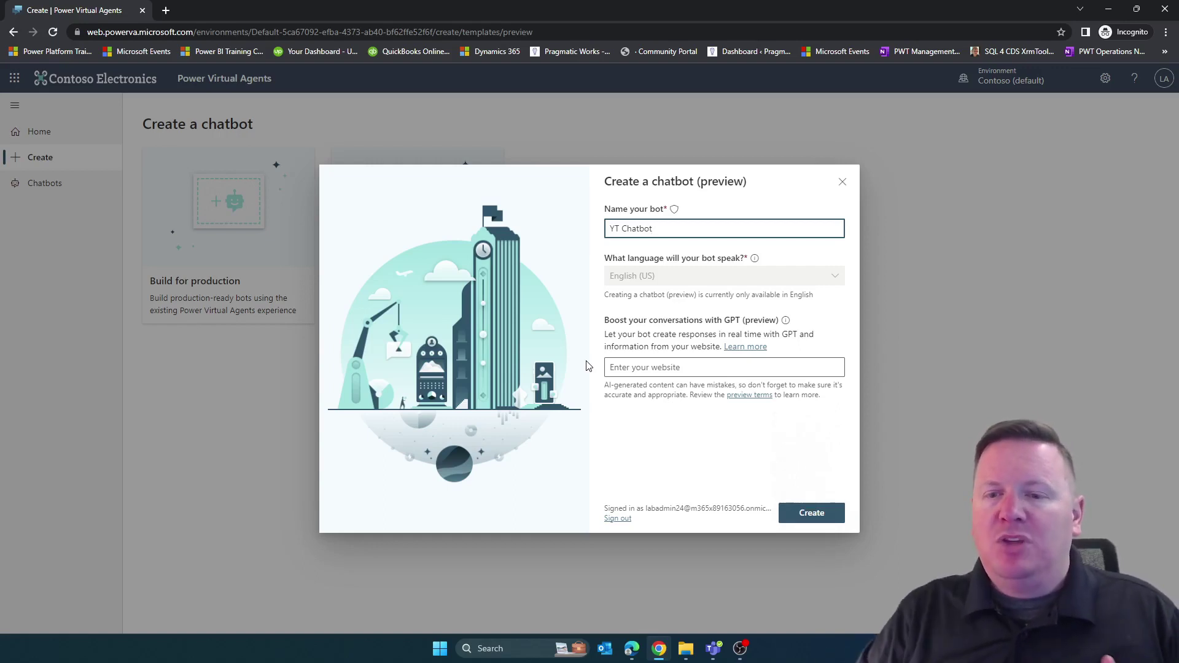
Enter pragmaticworks.com as the GPT boosting website and create the bot
left_click(620, 367)
type("p")
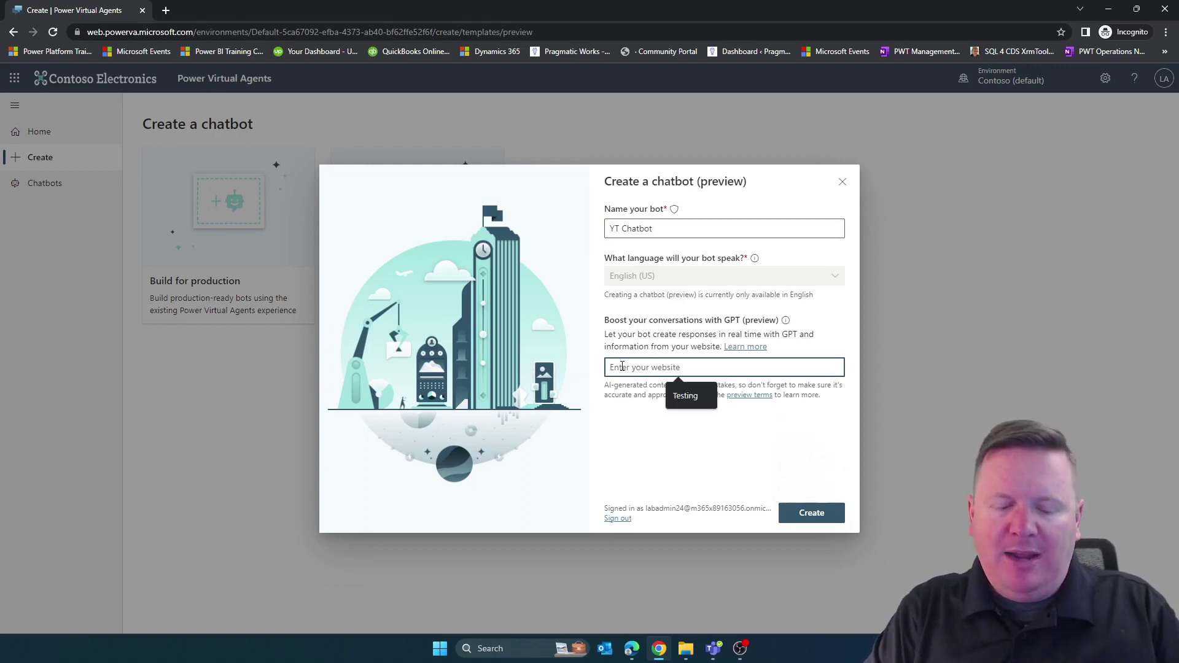
type("ragmaticworks.com")
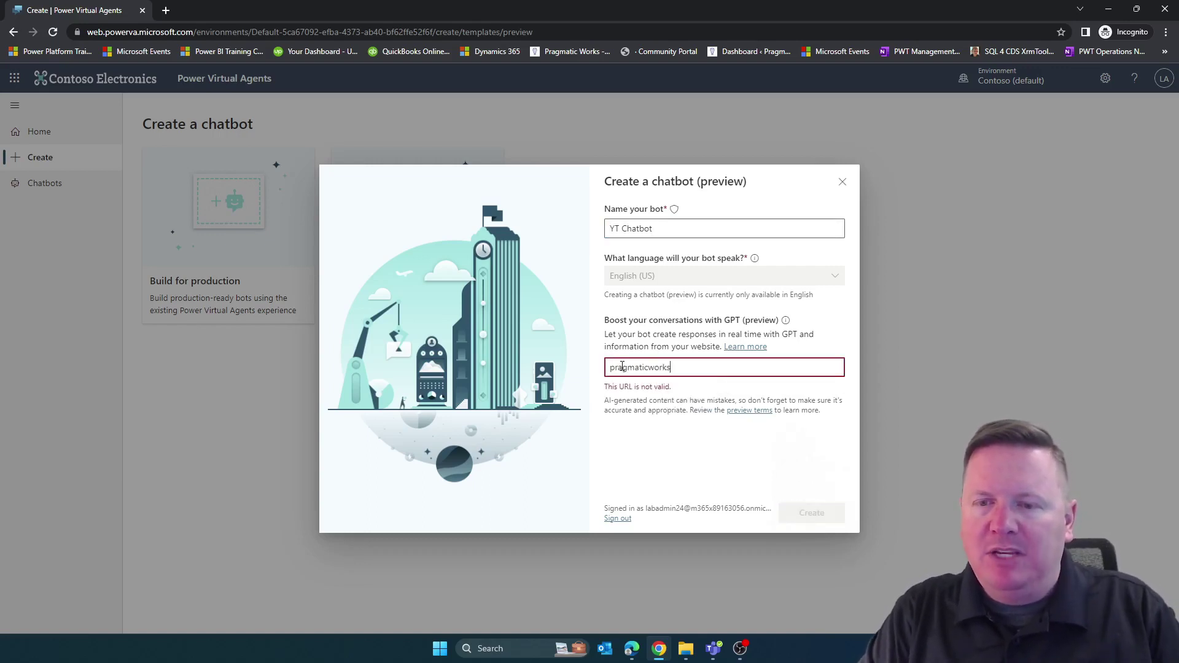
key("Left")
key("Left")
key("Left")
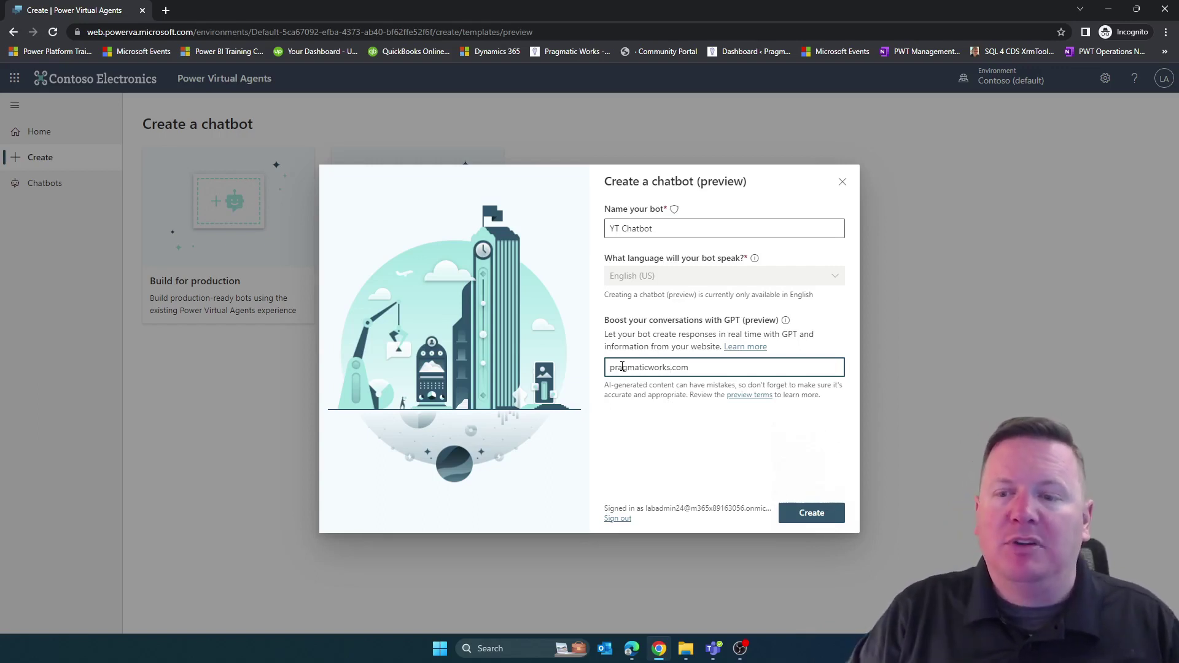
left_click(829, 515)
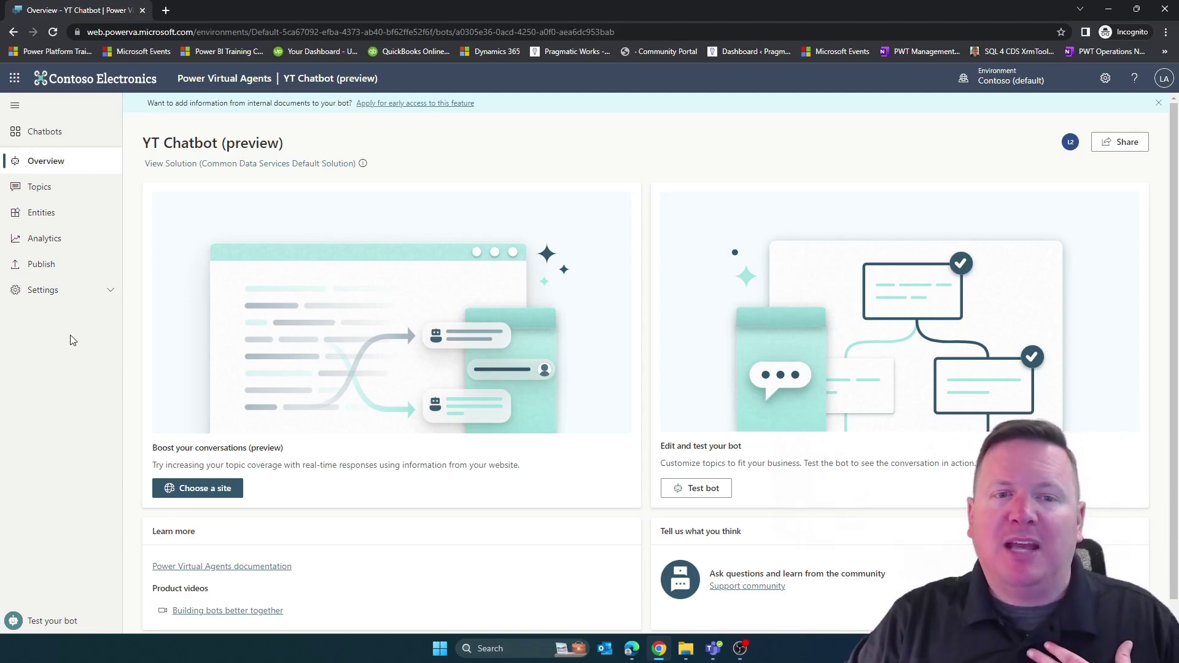
Go to YT Chatbot's Topics page and expand the New topic dropdown
left_click(62, 199)
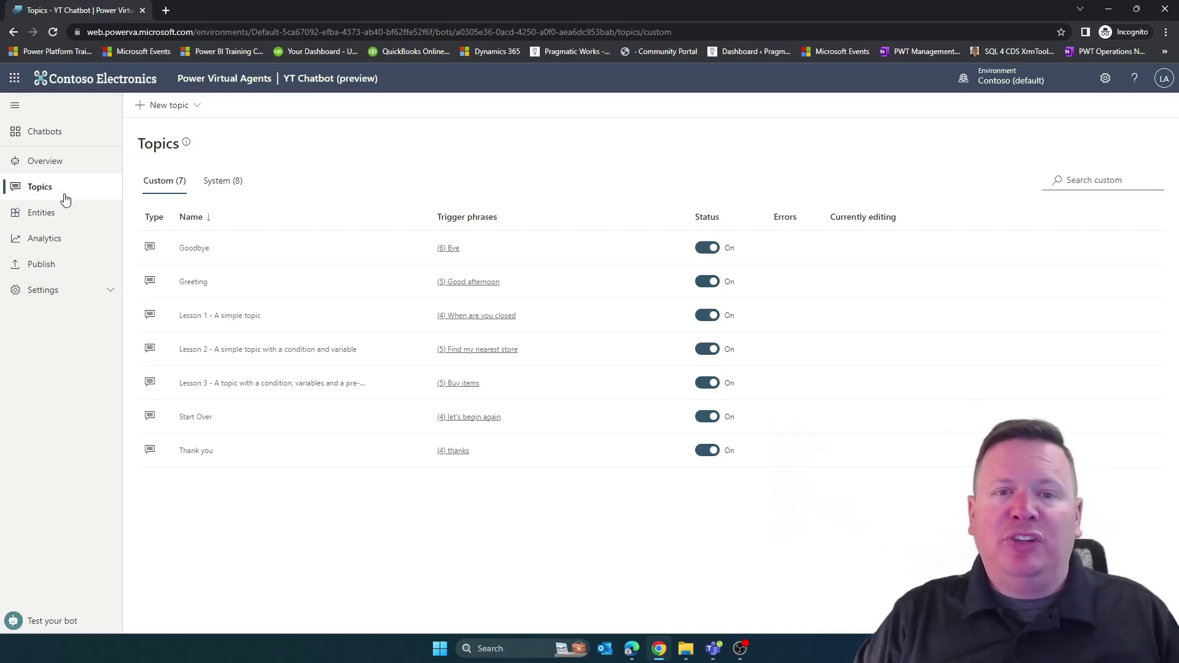
left_click(199, 108)
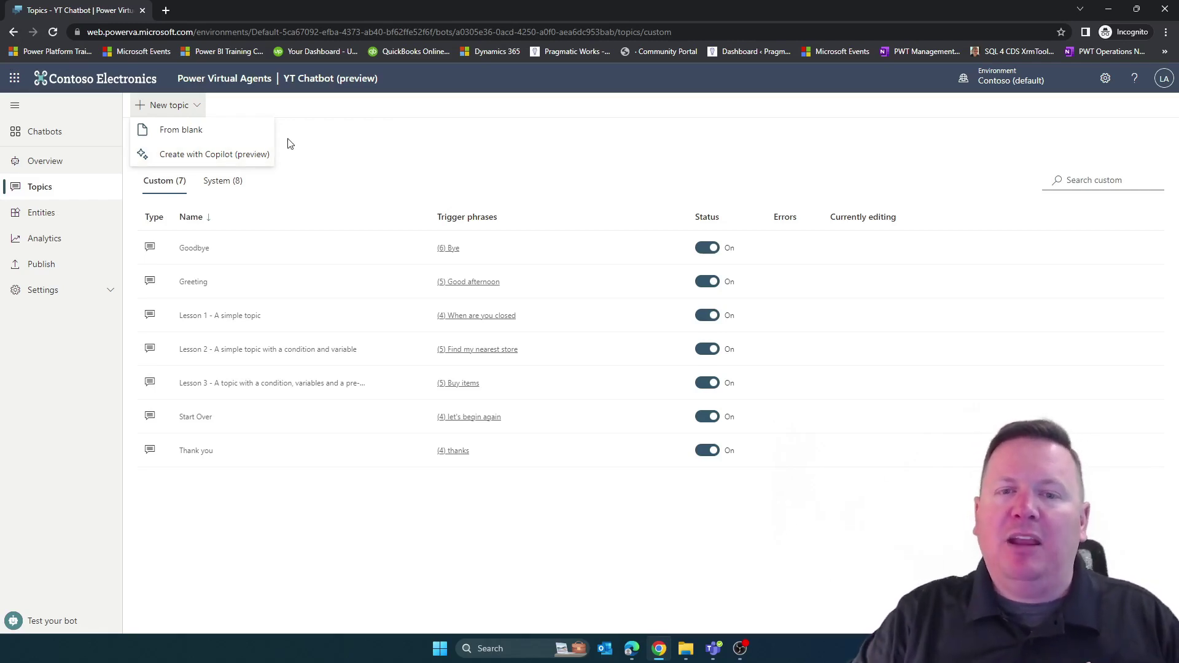
Close the New topic menu and open the Test bot chat pane
left_click(308, 136)
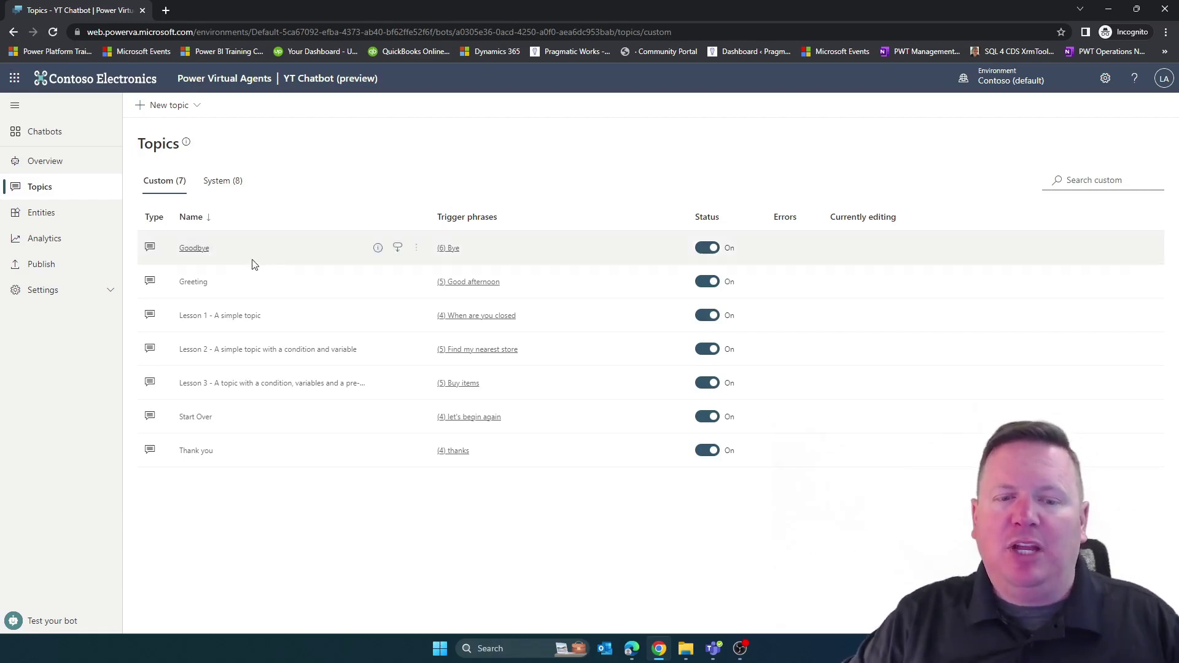
left_click(49, 621)
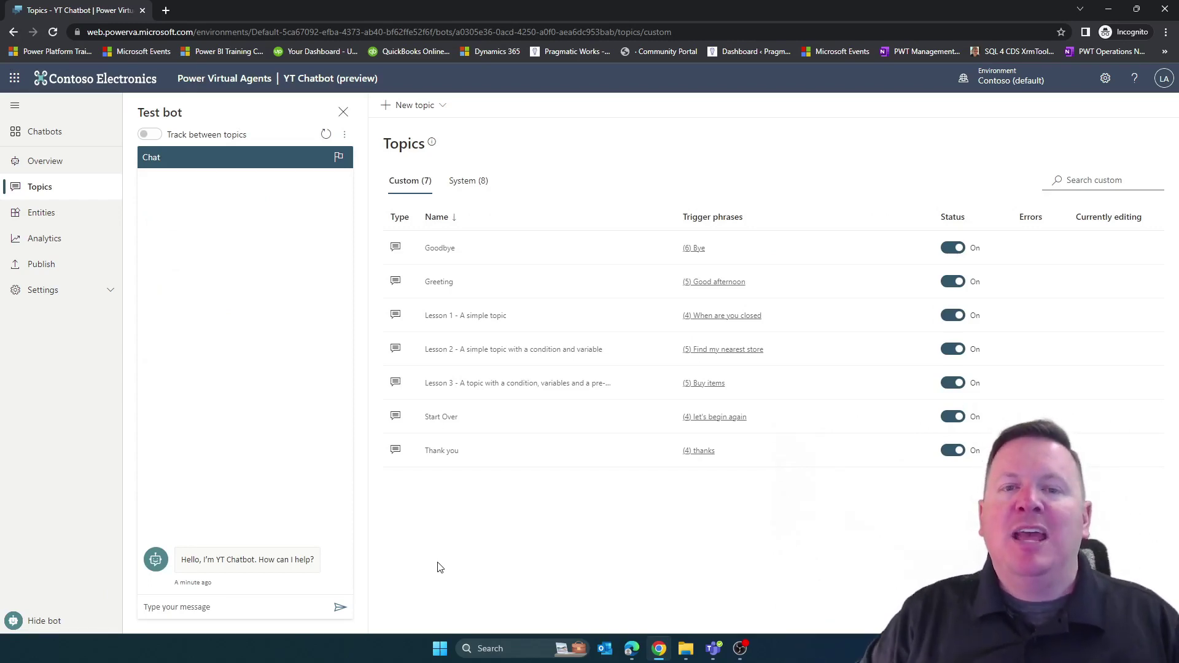
Ask the test bot 'what is virtual mentoring?'
left_click(273, 614)
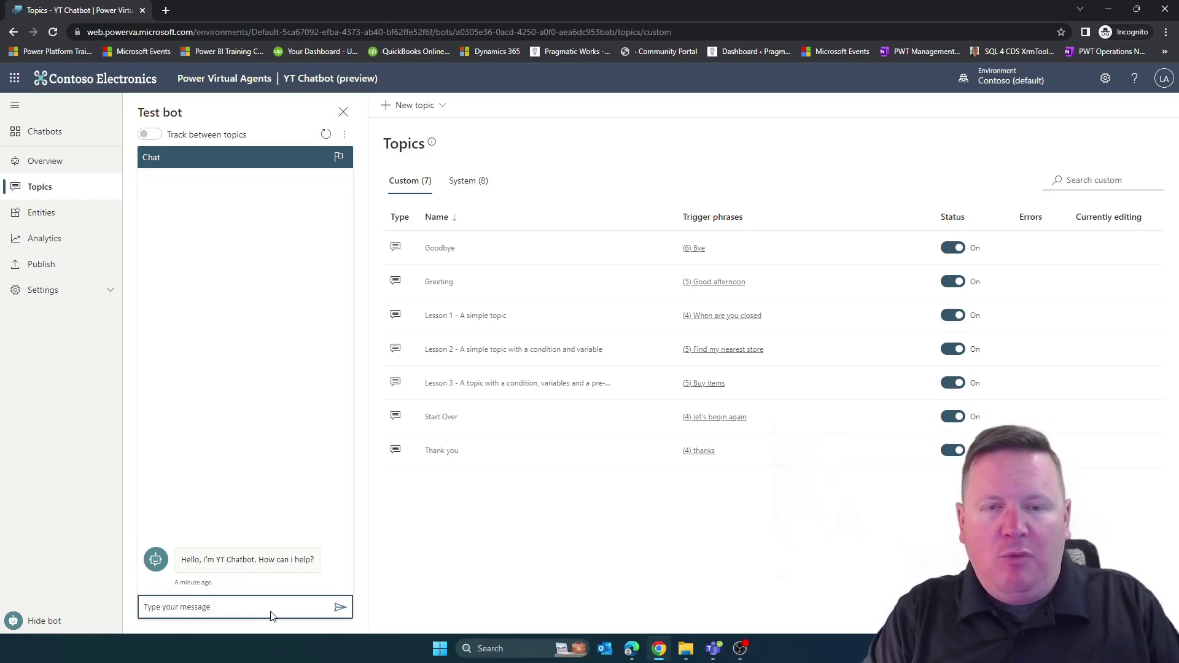
type("what is virtual ")
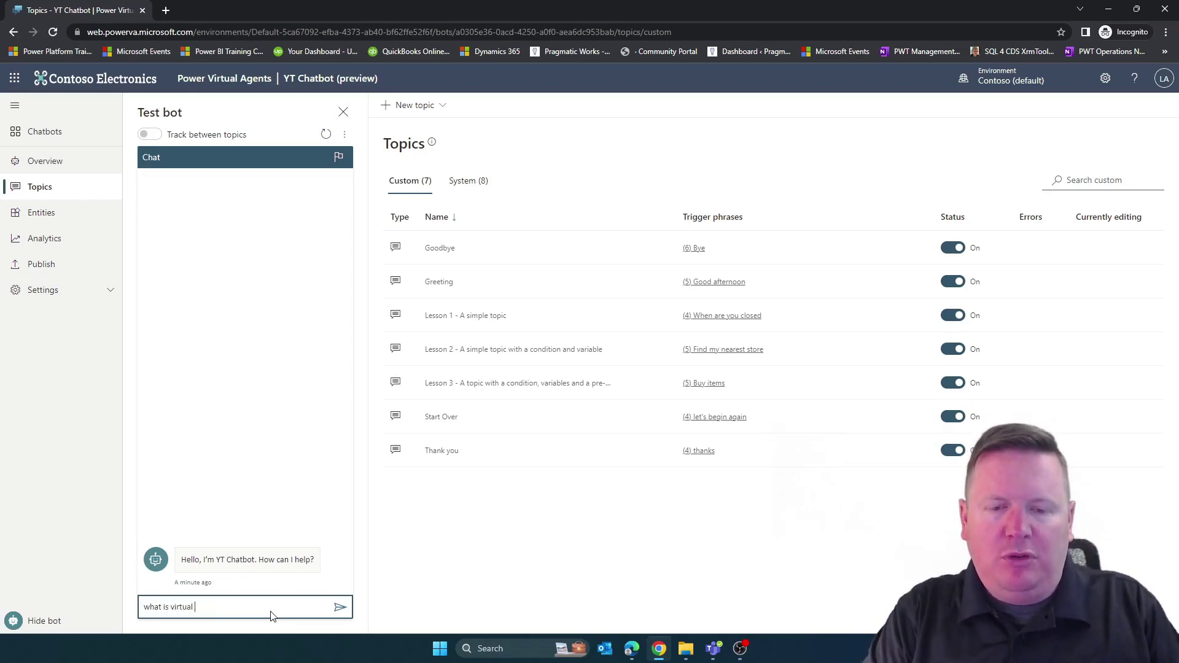
type("mentoring?")
key("Return")
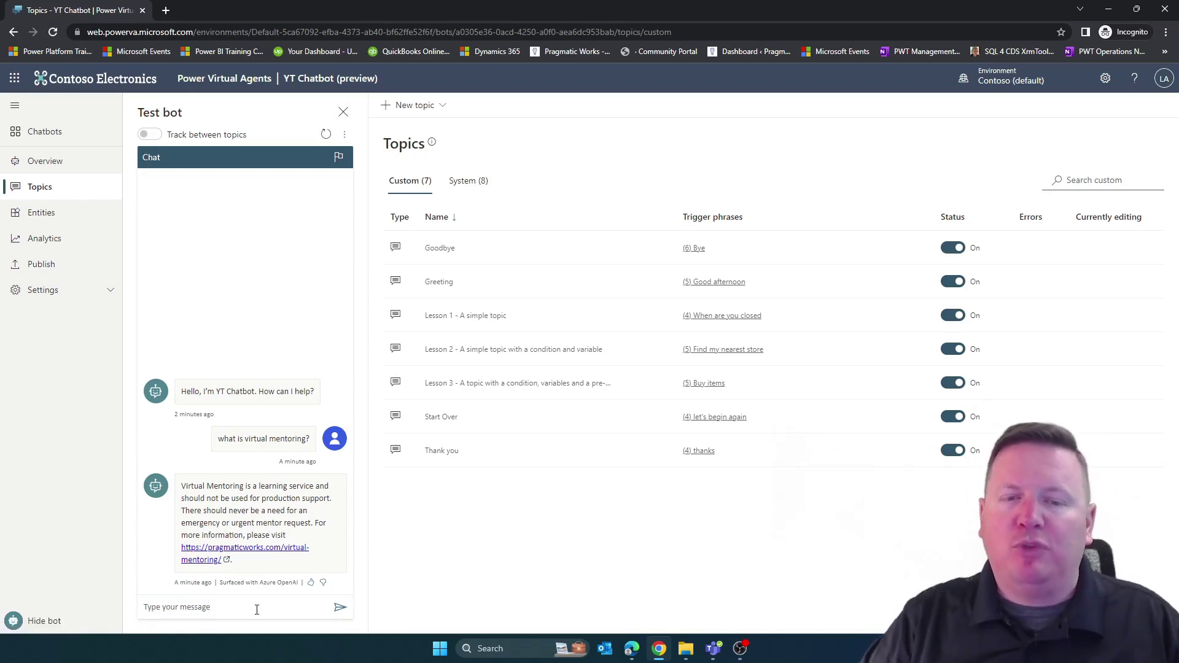
Send the test bot the question 'What is a season pass?'
left_click(257, 608)
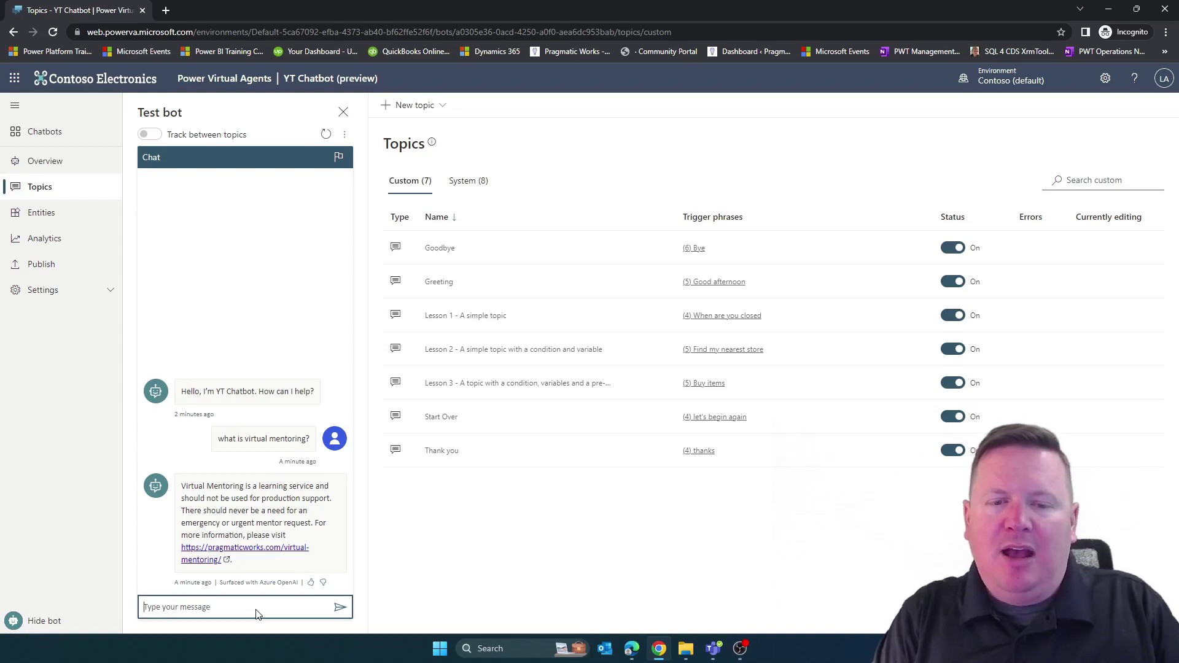
type("What is a sea")
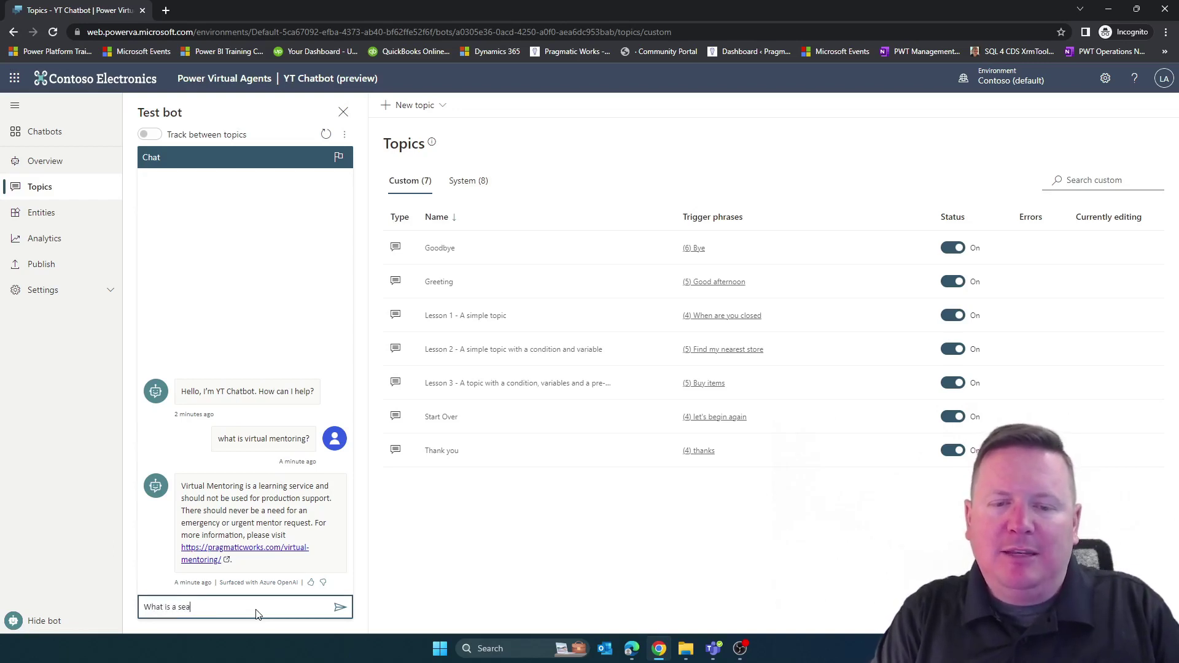
type("on")
key("BackSpace")
key("BackSpace")
key("BackSpace")
key("BackSpace")
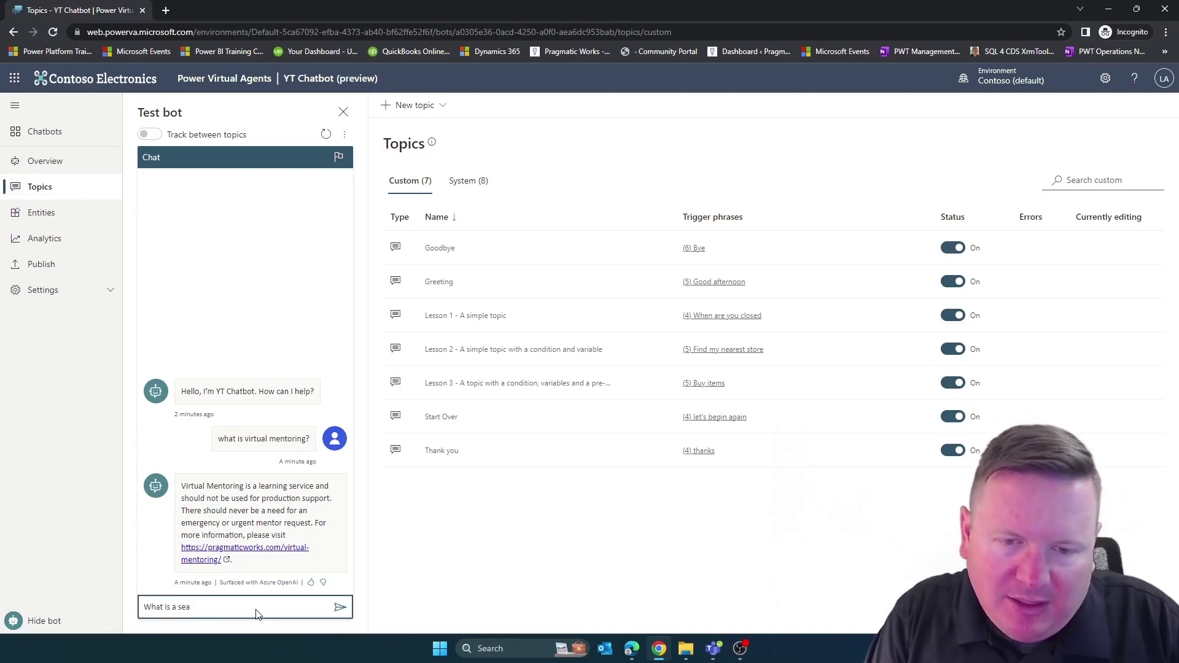
type("ason pass?")
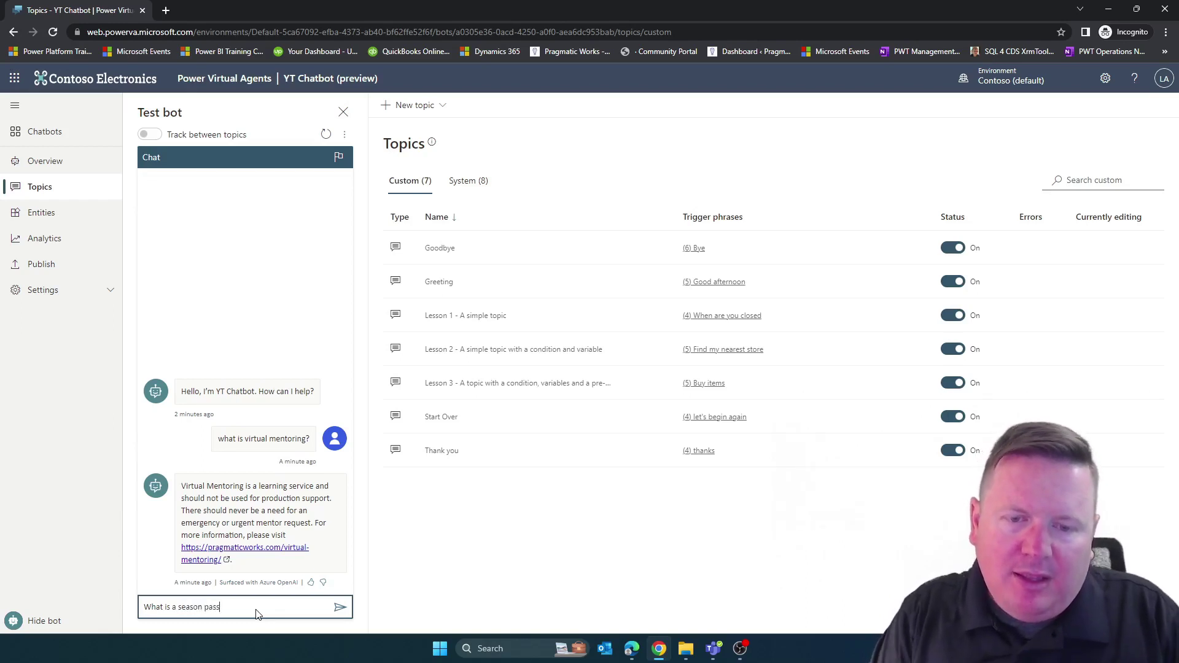
key("Return")
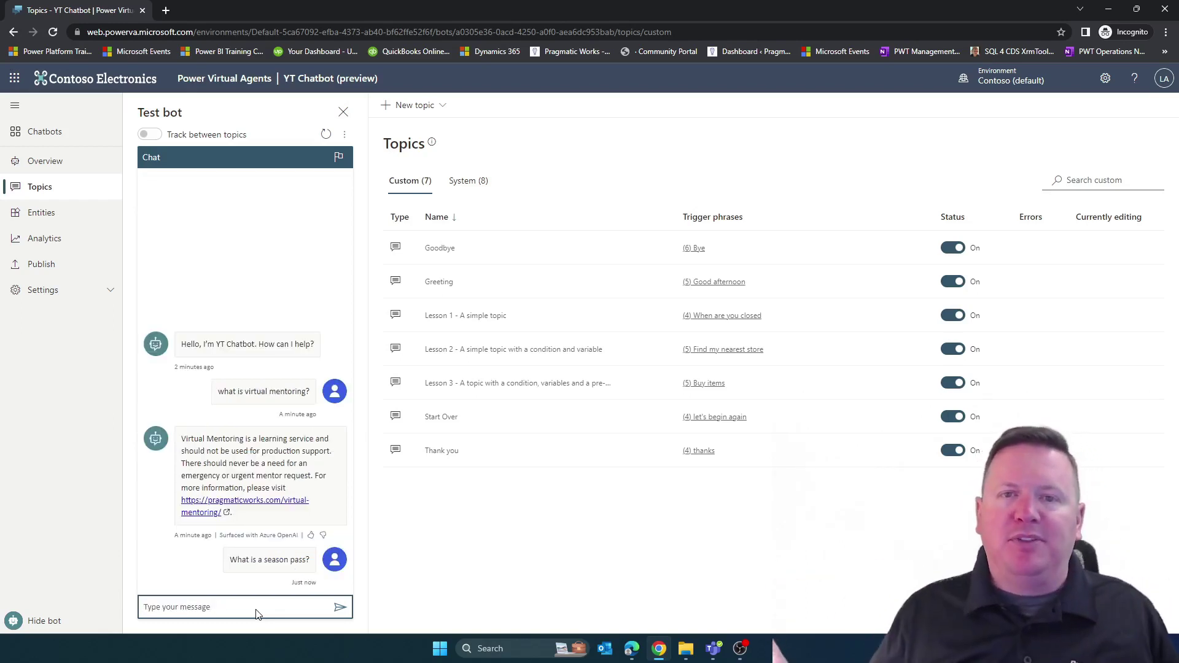